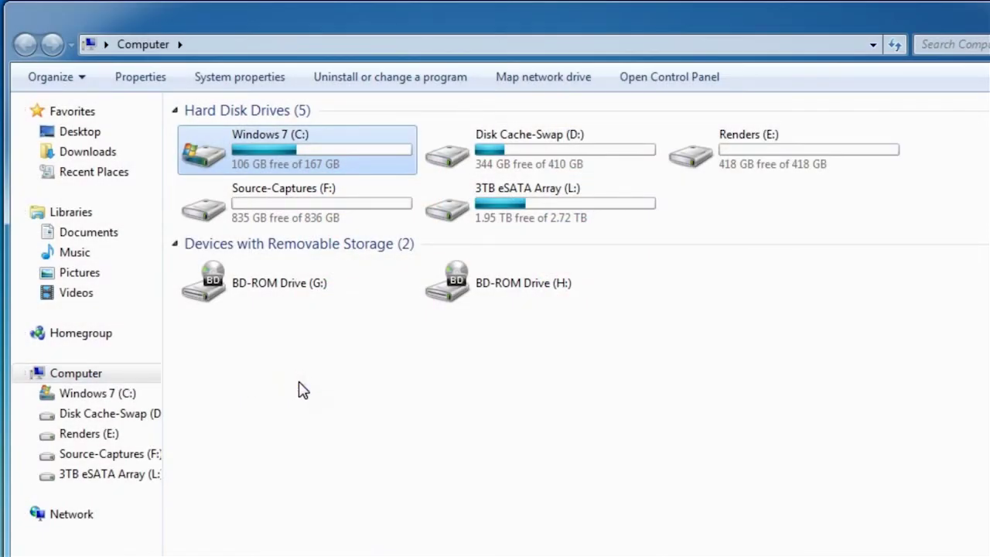
{"action": "left_click", "coordinate": [300, 386]}
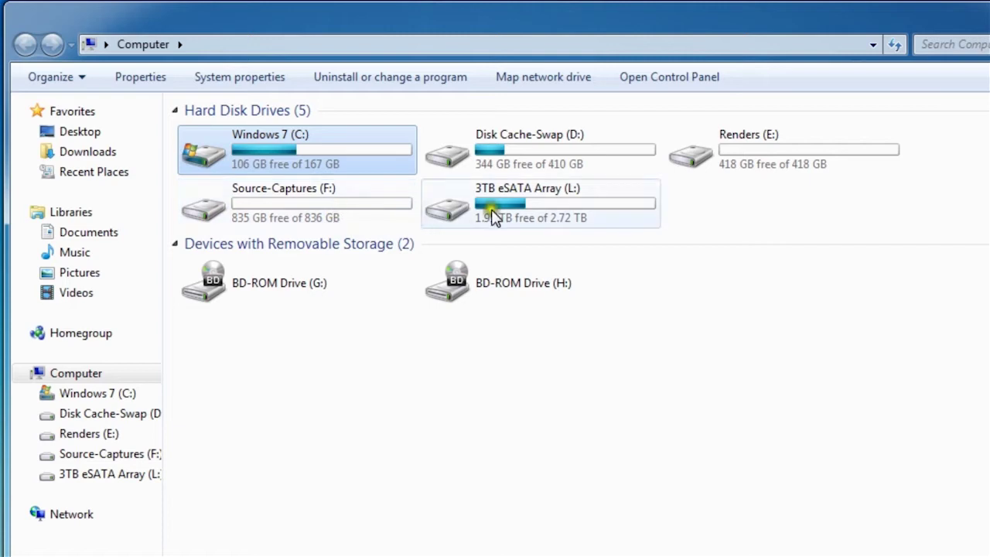
{"action": "mouse_move", "coordinate": [516, 206]}
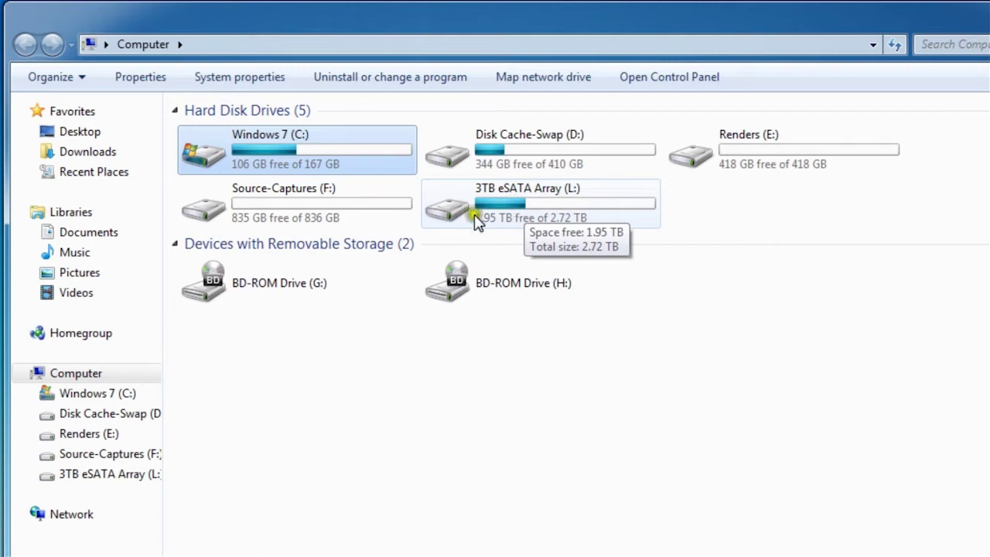
{"action": "mouse_move", "coordinate": [325, 147]}
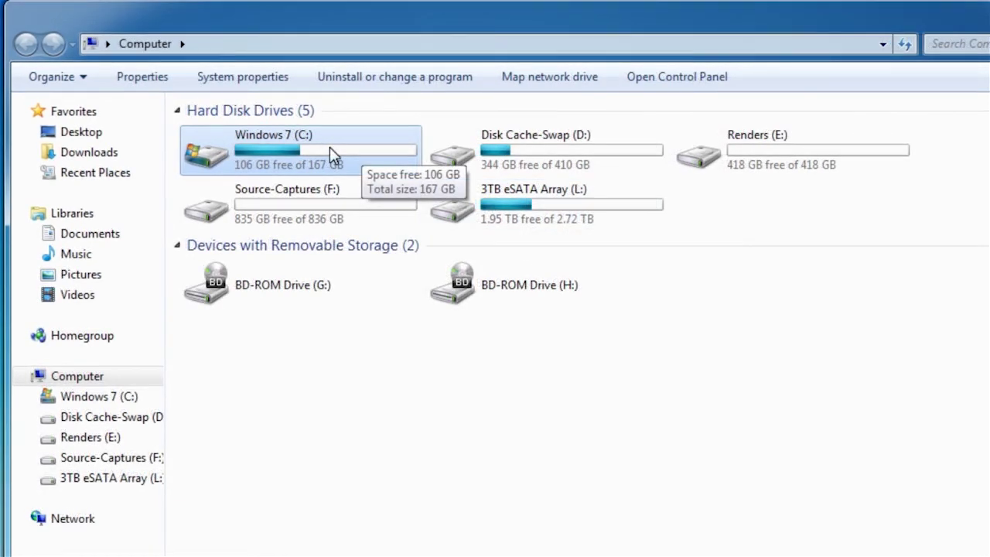
{"action": "left_click", "coordinate": [287, 148]}
{"action": "left_click", "coordinate": [320, 145]}
{"action": "left_click", "coordinate": [512, 157]}
{"action": "left_click", "coordinate": [637, 150]}
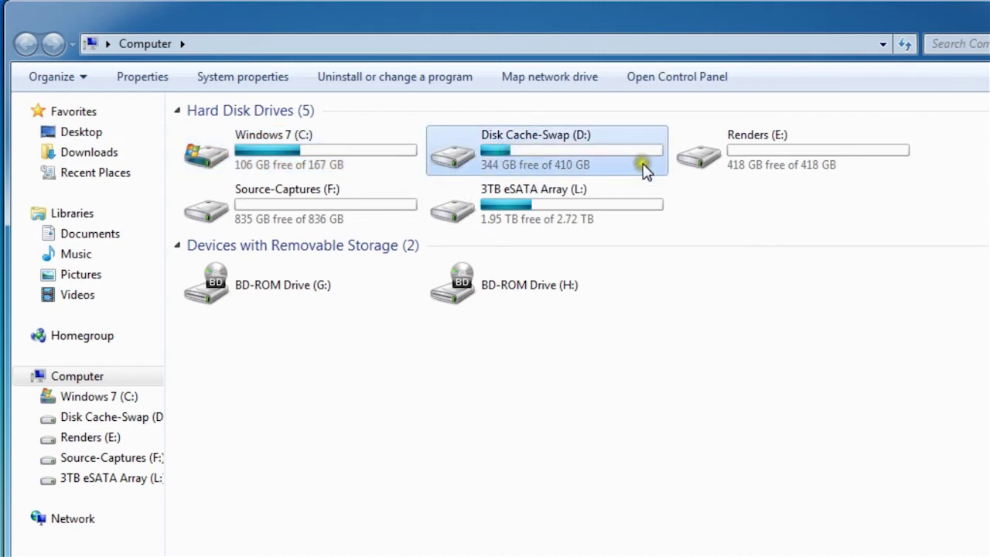
{"action": "mouse_move", "coordinate": [643, 171]}
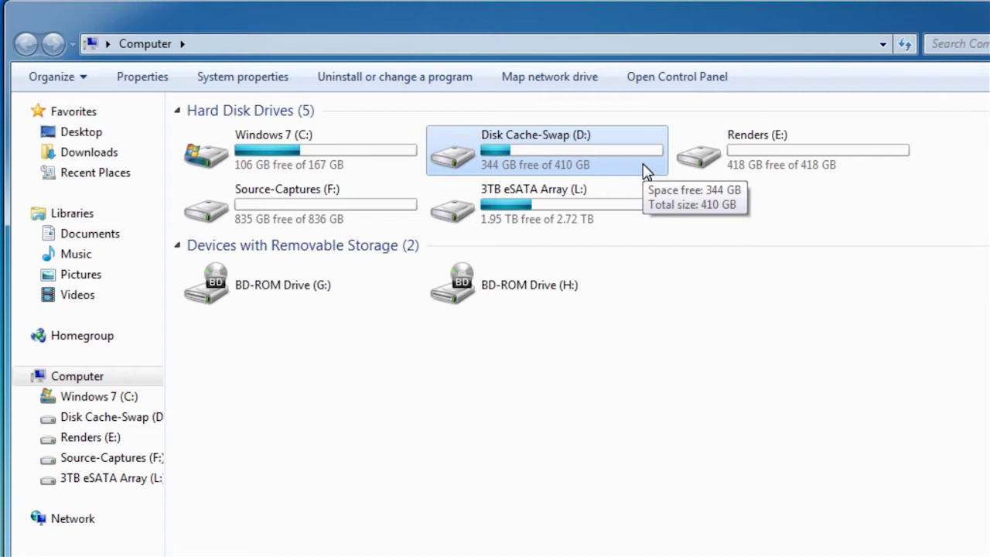
{"action": "left_click", "coordinate": [754, 155]}
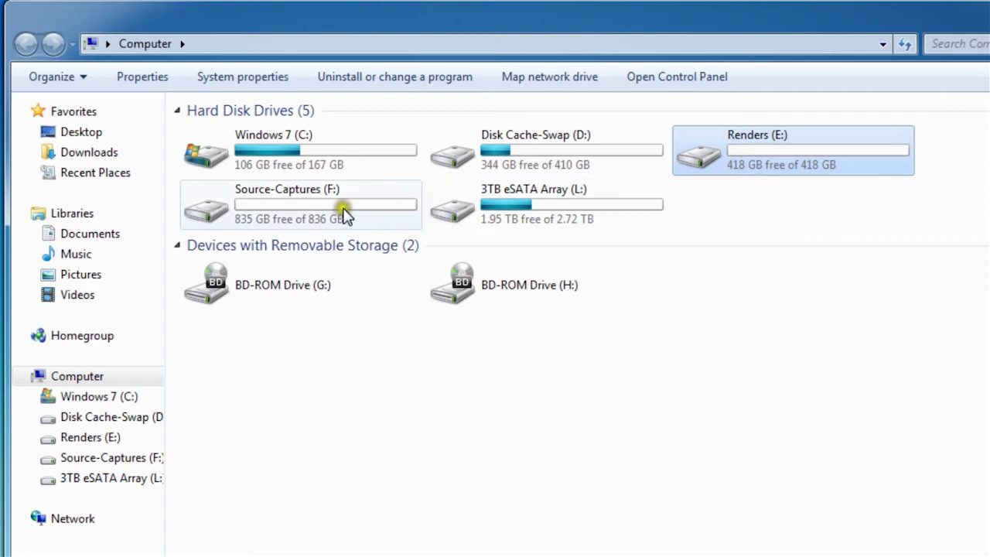
{"action": "mouse_move", "coordinate": [340, 209]}
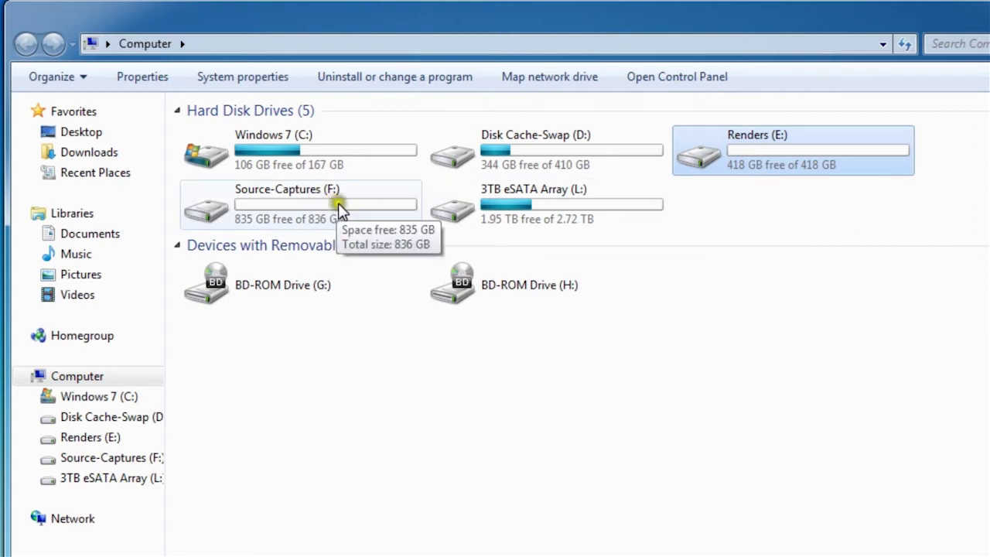
{"action": "left_click", "coordinate": [384, 198]}
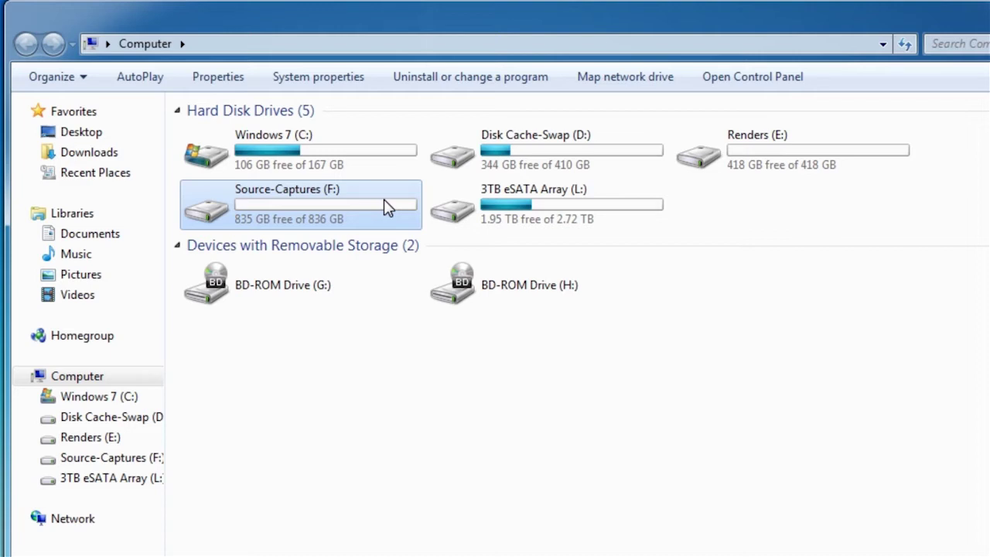
{"action": "left_click", "coordinate": [399, 199]}
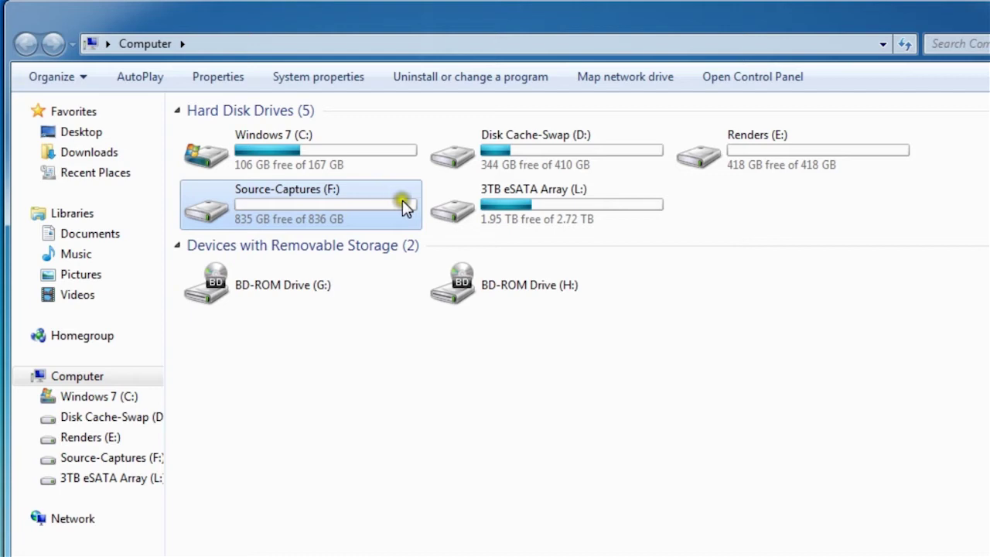
{"action": "left_click", "coordinate": [768, 163]}
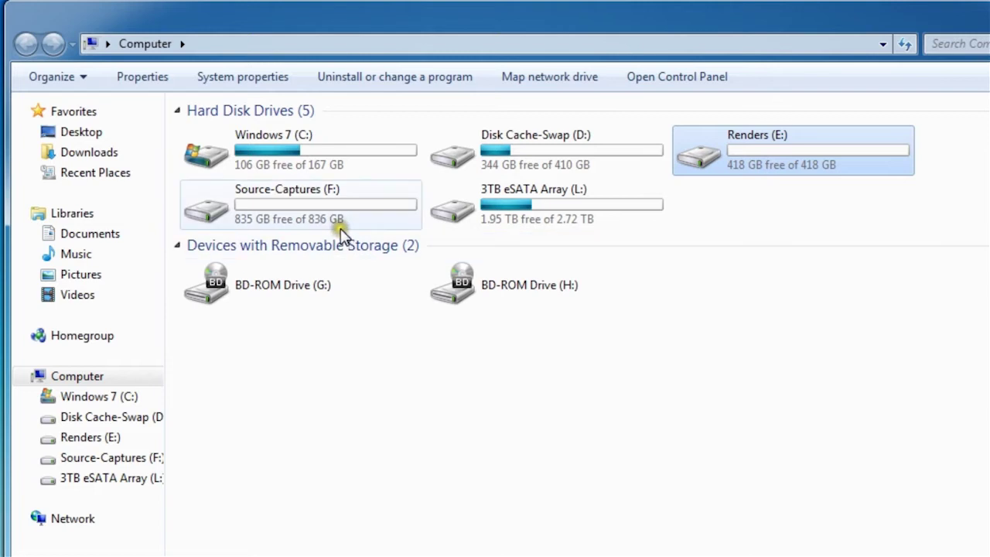
{"action": "left_click", "coordinate": [335, 207]}
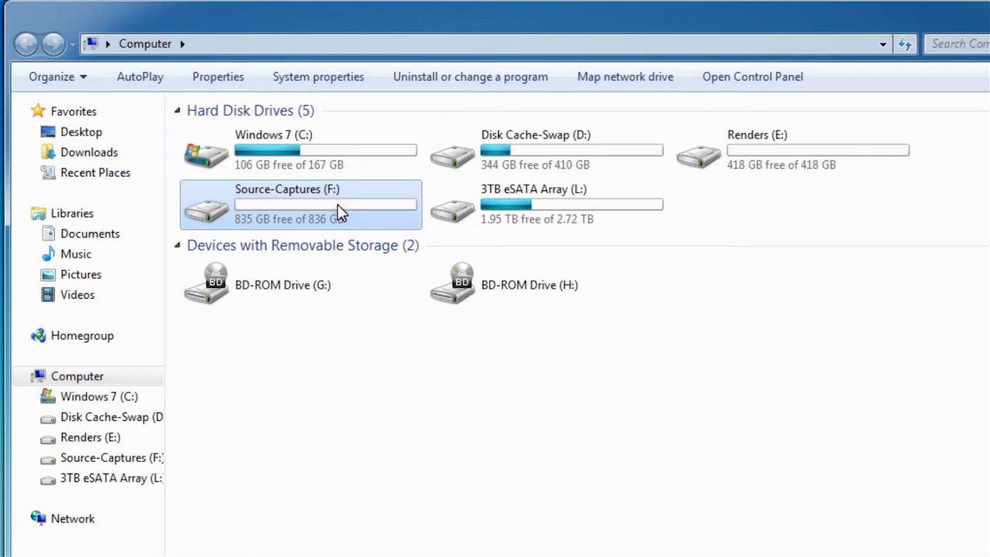
{"action": "left_click", "coordinate": [773, 167]}
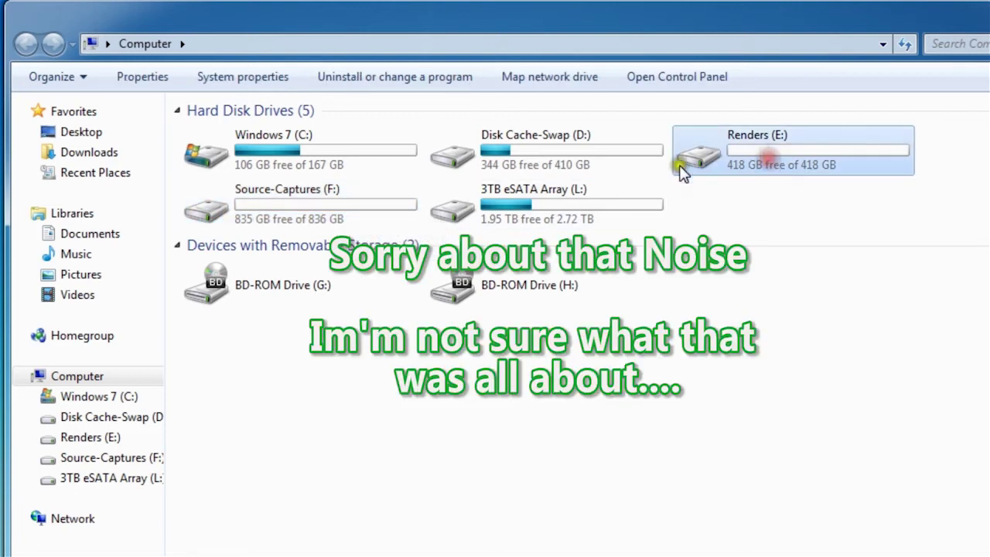
{"action": "left_click", "coordinate": [405, 203]}
{"action": "left_click", "coordinate": [700, 158]}
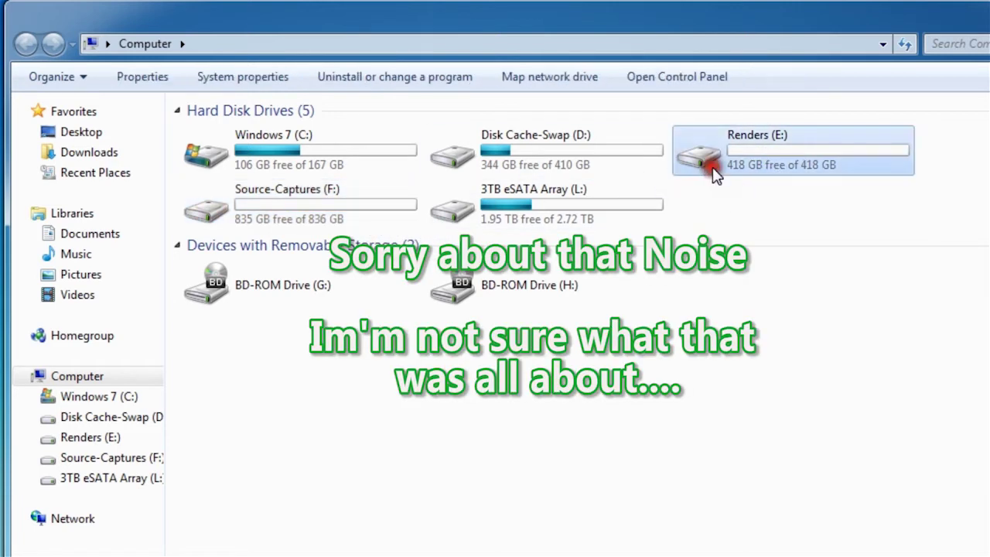
{"action": "left_click", "coordinate": [376, 217]}
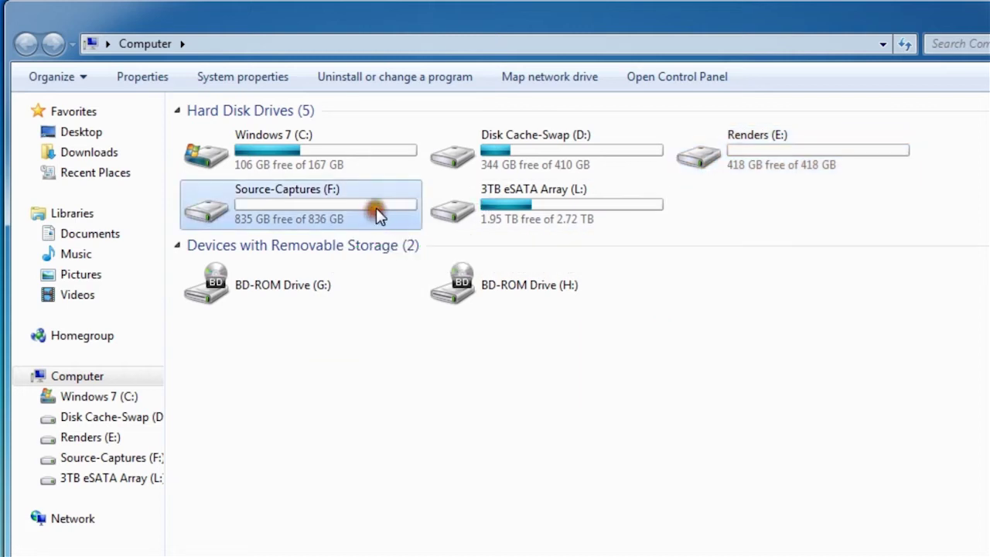
{"action": "left_click", "coordinate": [715, 172]}
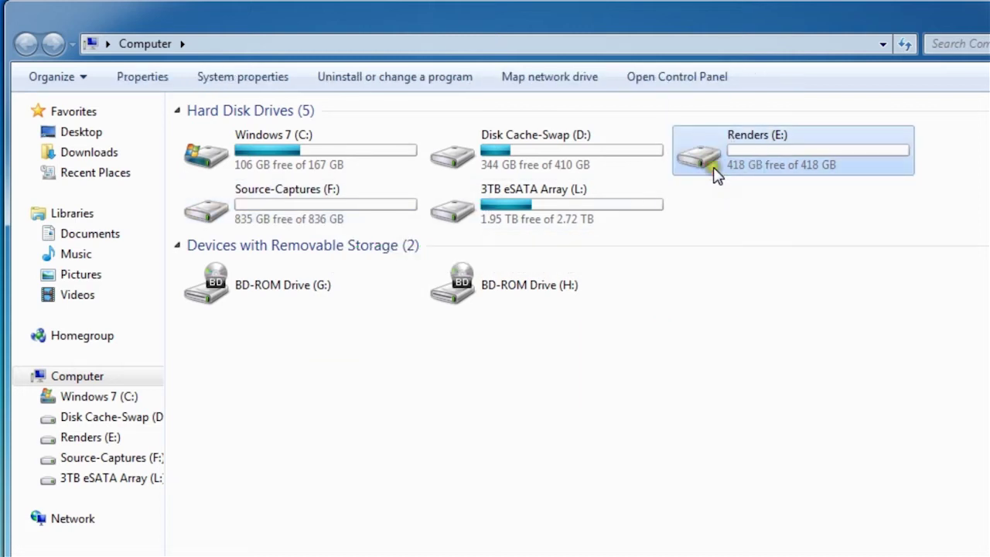
{"action": "left_click", "coordinate": [356, 159]}
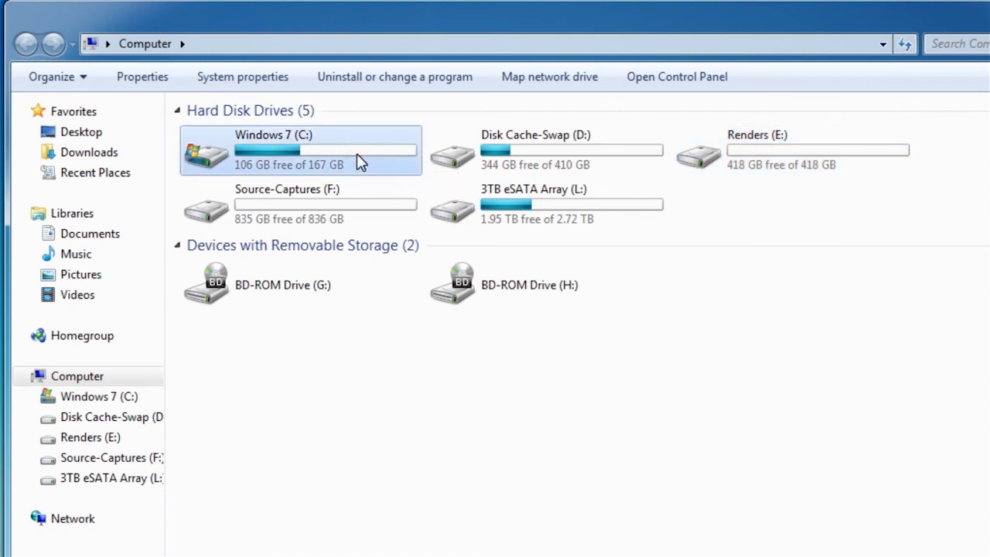
{"action": "left_click", "coordinate": [544, 169]}
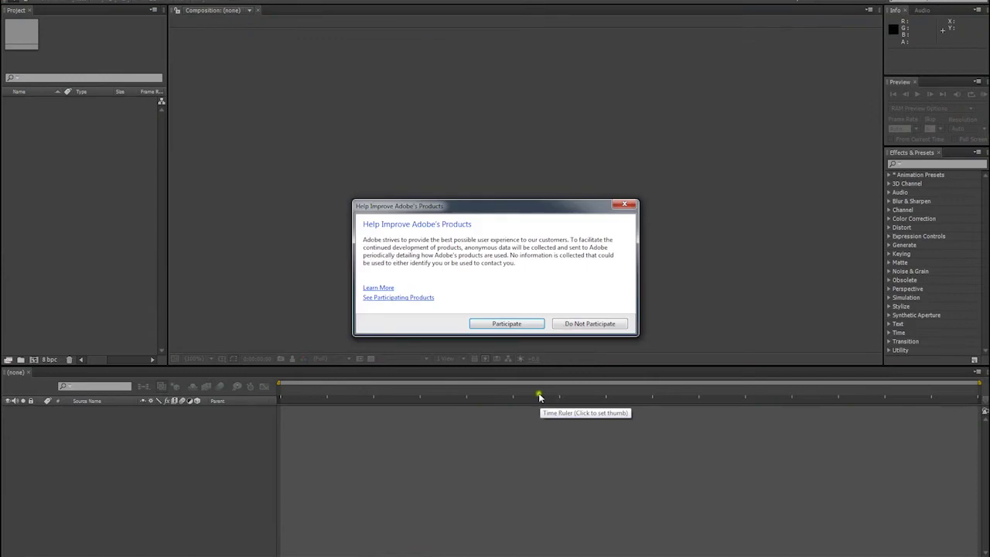
Dismiss the usage-data and welcome screens and open the Memory & Multiprocessing preferences (6 GB reserved, 4 CPUs)
{"action": "left_click", "coordinate": [597, 323]}
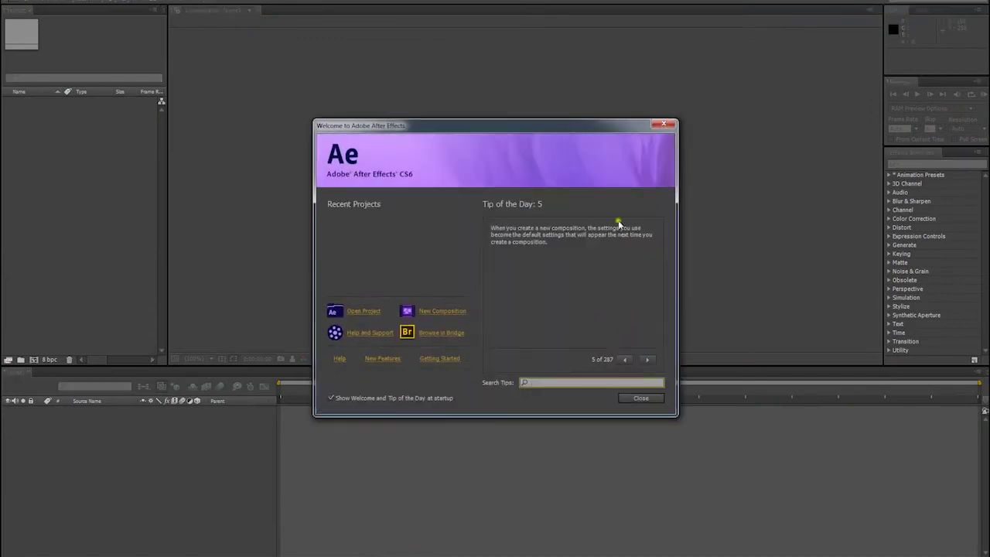
{"action": "left_click", "coordinate": [660, 125]}
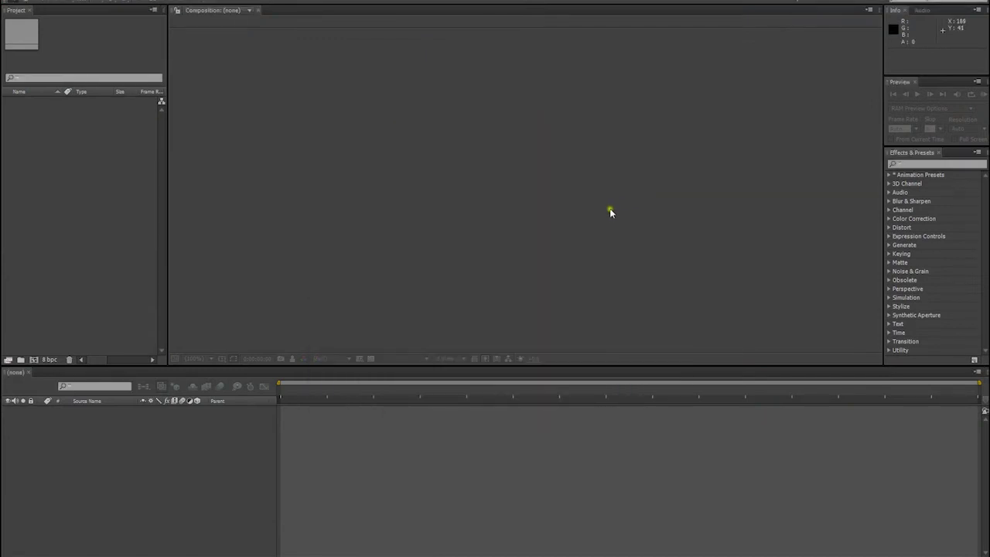
{"action": "left_click", "coordinate": [30, 1]}
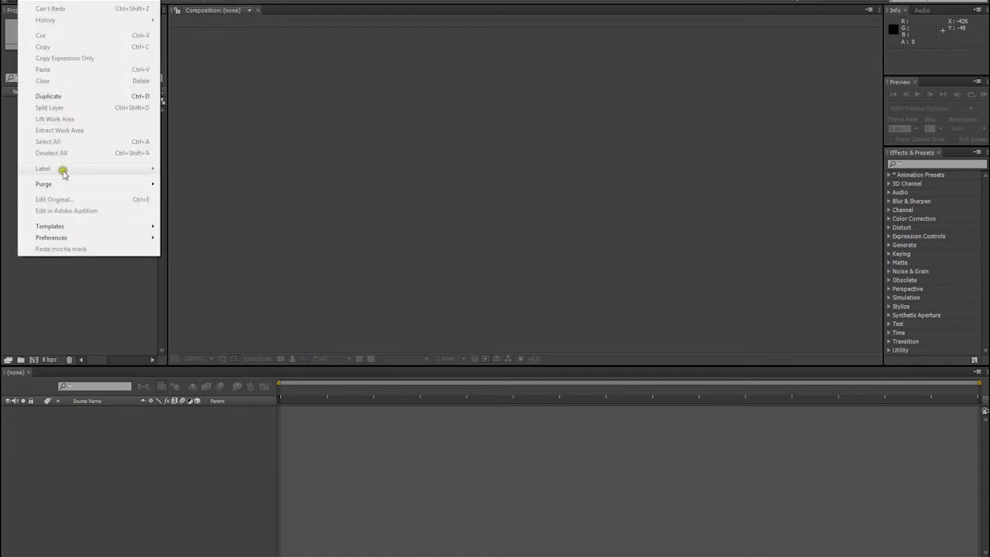
{"action": "left_click", "coordinate": [68, 236]}
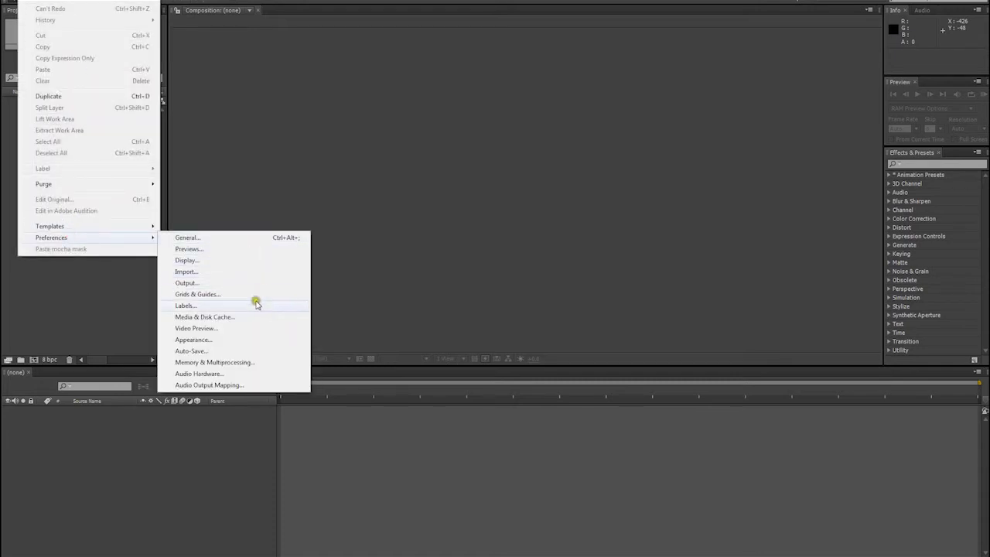
{"action": "left_click", "coordinate": [211, 315]}
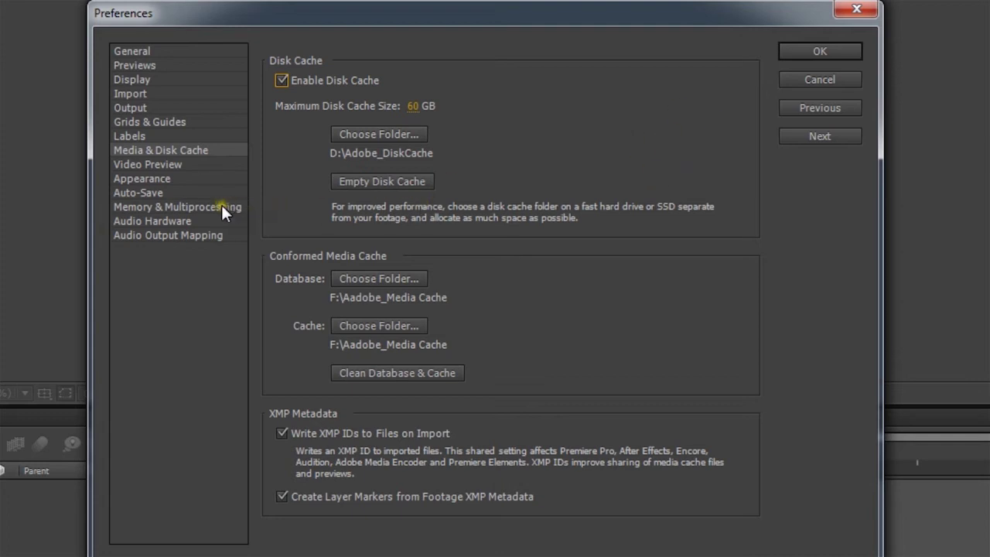
{"action": "left_click", "coordinate": [194, 208]}
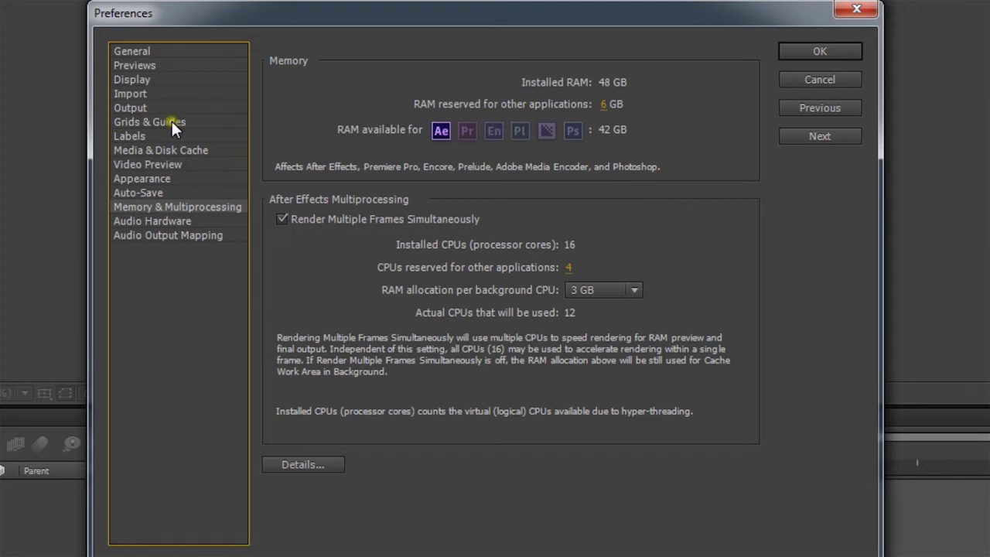
Return to the Media & Disk Cache page, showing the 60 GB disk cache at D:\Adobe_DiskCache
{"action": "left_click", "coordinate": [168, 151]}
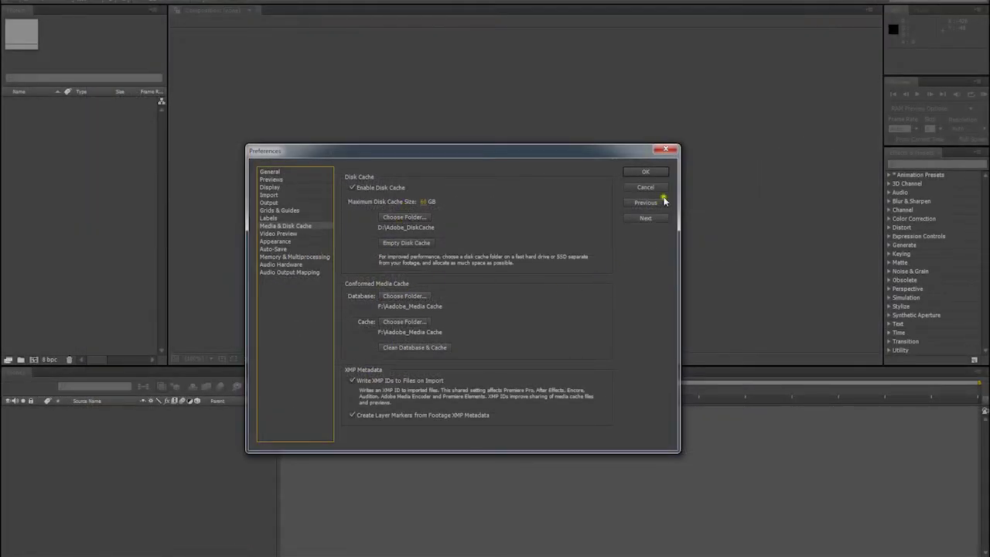
Accept the After Effects preferences and start a new Untitled Premiere Pro project
{"action": "left_click", "coordinate": [652, 171]}
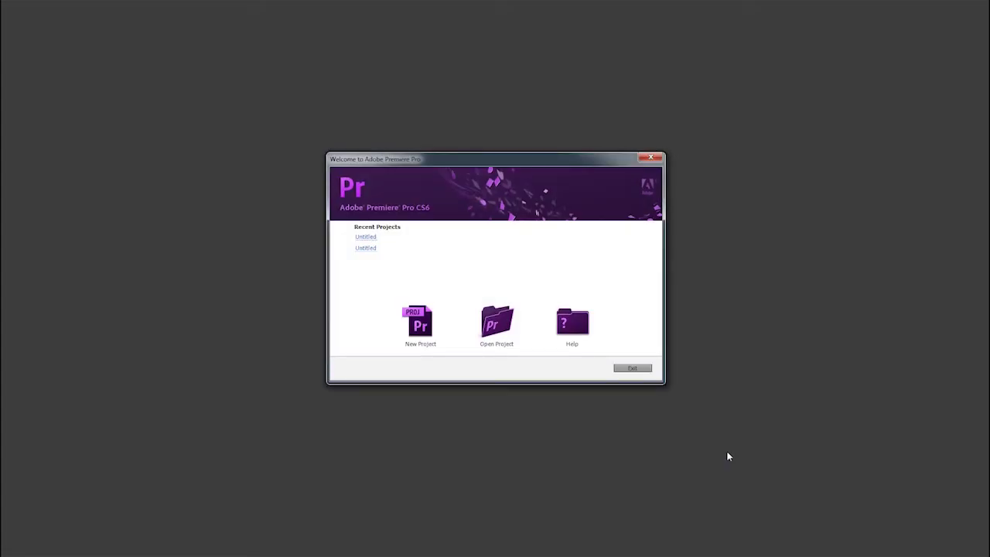
{"action": "left_click", "coordinate": [421, 322]}
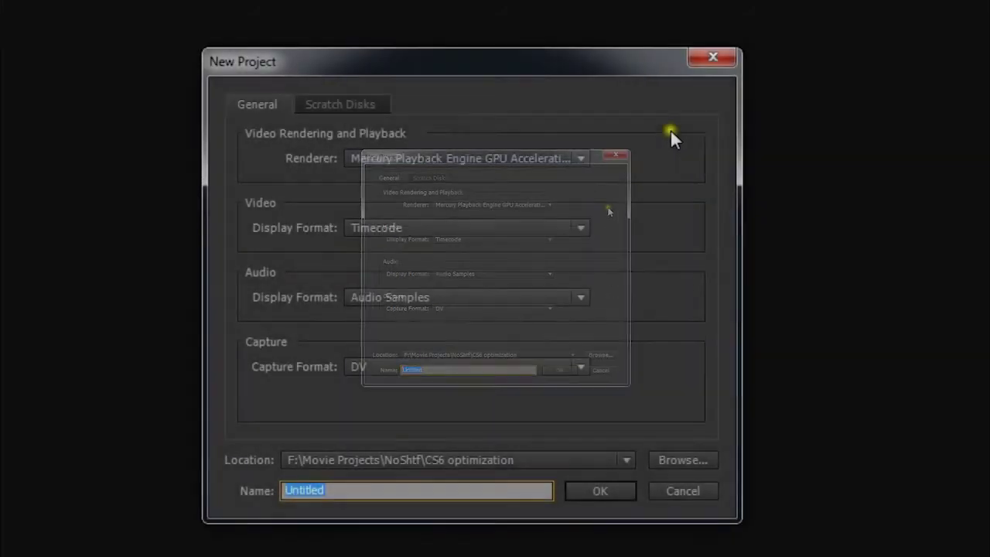
Review the project's scratch disk paths on F: and D:, then return to General settings
{"action": "left_click", "coordinate": [377, 104]}
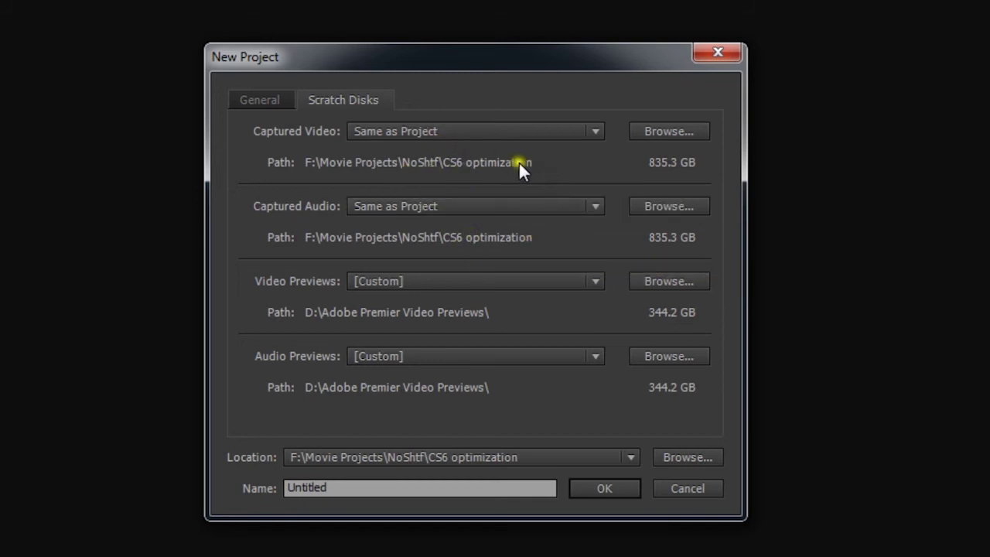
{"action": "left_click", "coordinate": [271, 98]}
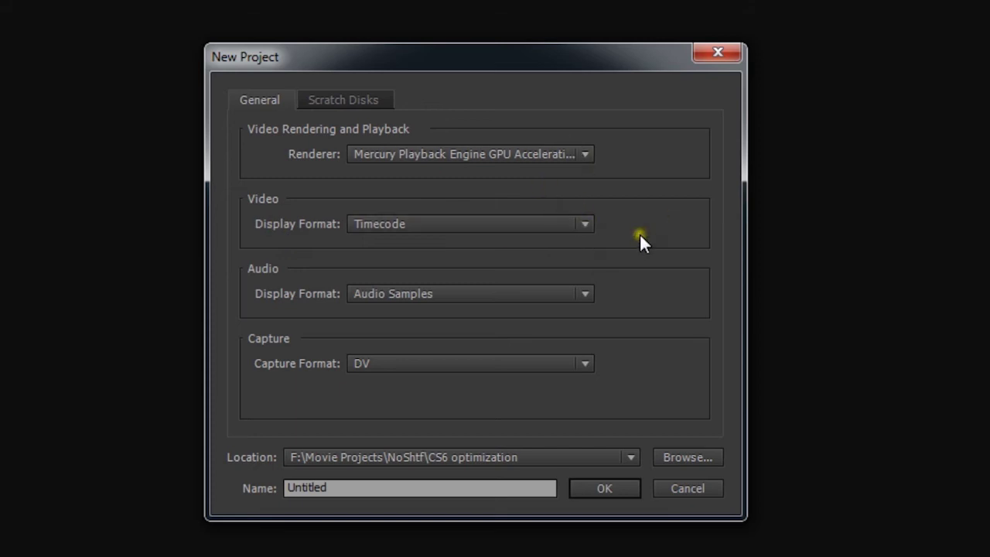
Keep the renderer on Mercury Playback Engine GPU Acceleration (CUDA)
{"action": "left_click", "coordinate": [588, 152]}
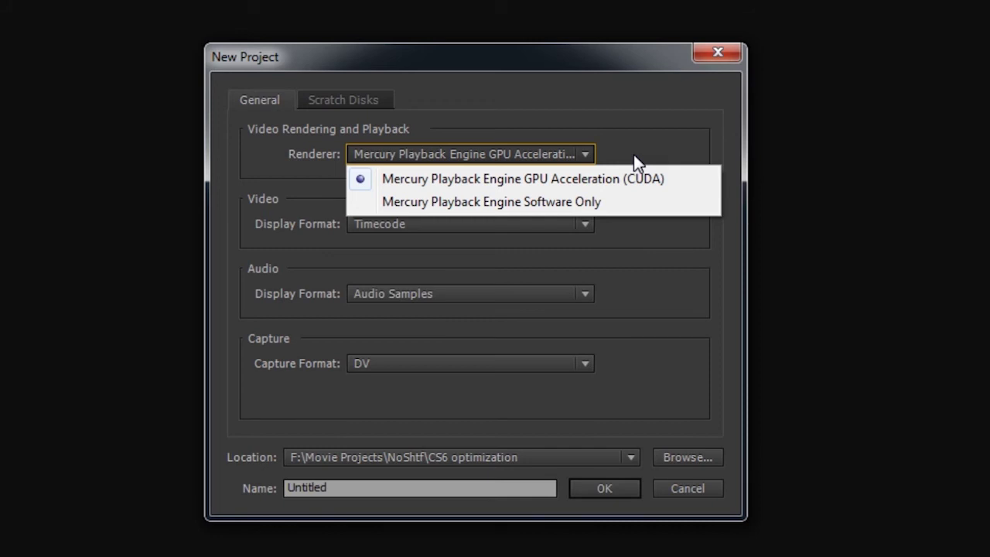
{"action": "left_click", "coordinate": [593, 123]}
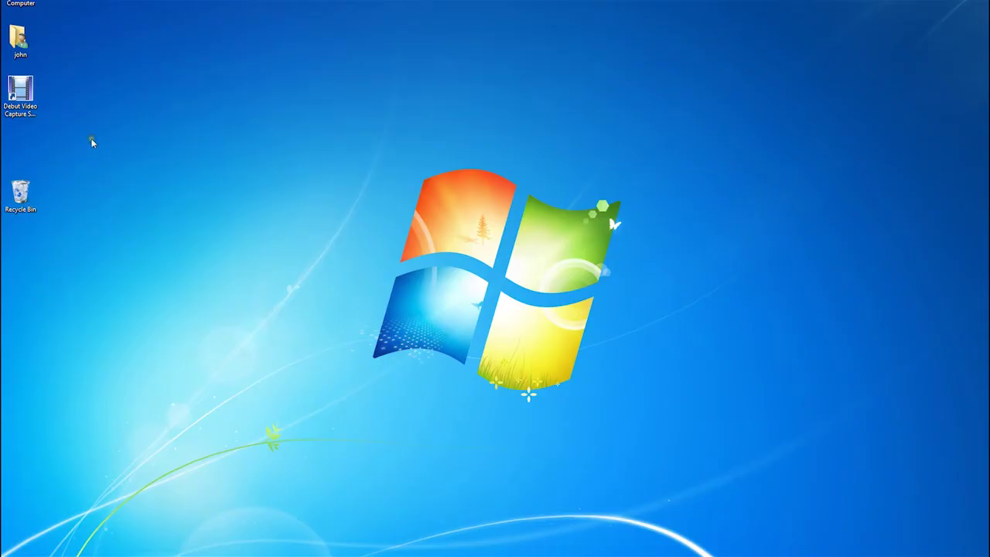
Try reaching the computer's system properties from the desktop Computer item
{"action": "left_click", "coordinate": [20, 3]}
{"action": "double_click", "coordinate": [39, 4]}
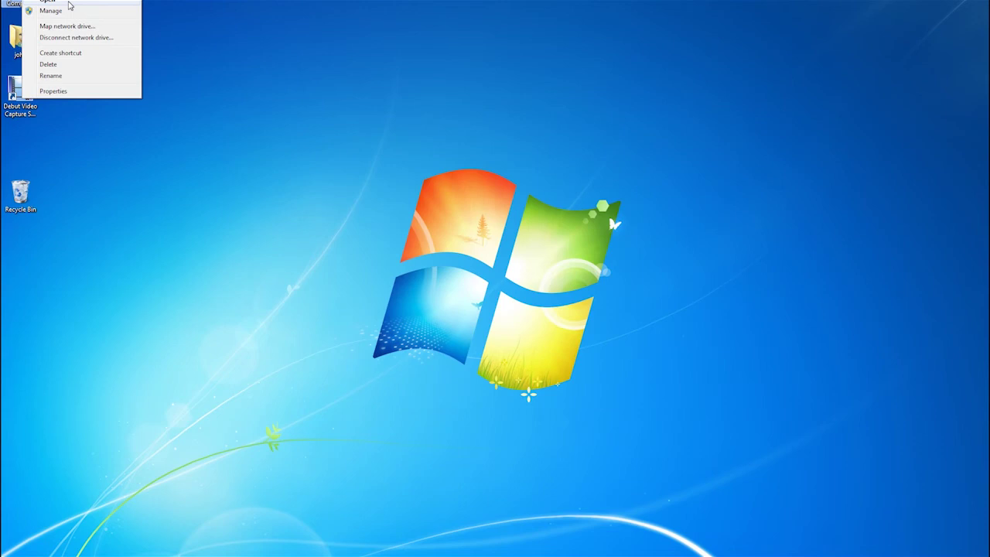
{"action": "left_click", "coordinate": [67, 90]}
Open System Properties via Computer's Properties and Advanced system settings, centred on screen
{"action": "key", "text": "super"}
{"action": "right_click", "coordinate": [167, 443]}
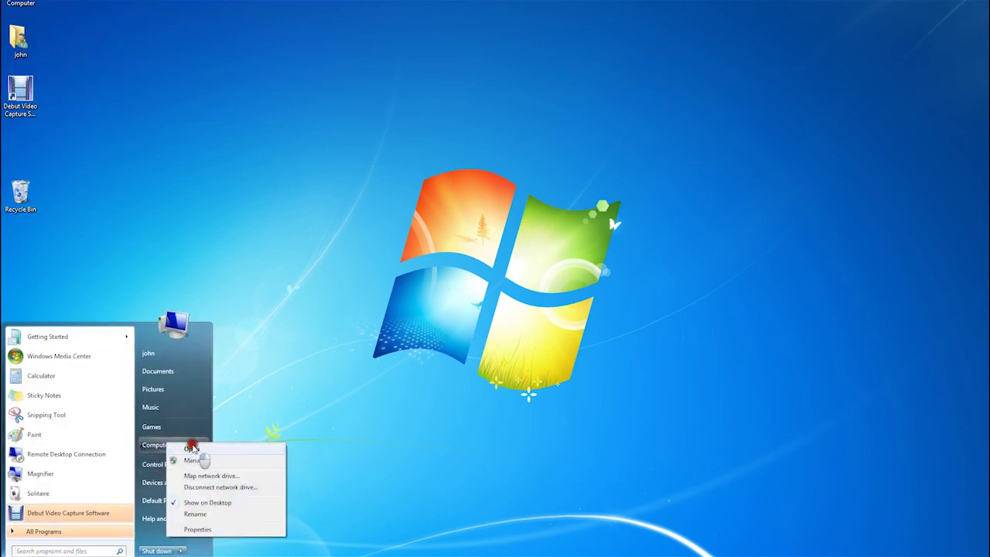
{"action": "left_click", "coordinate": [197, 528]}
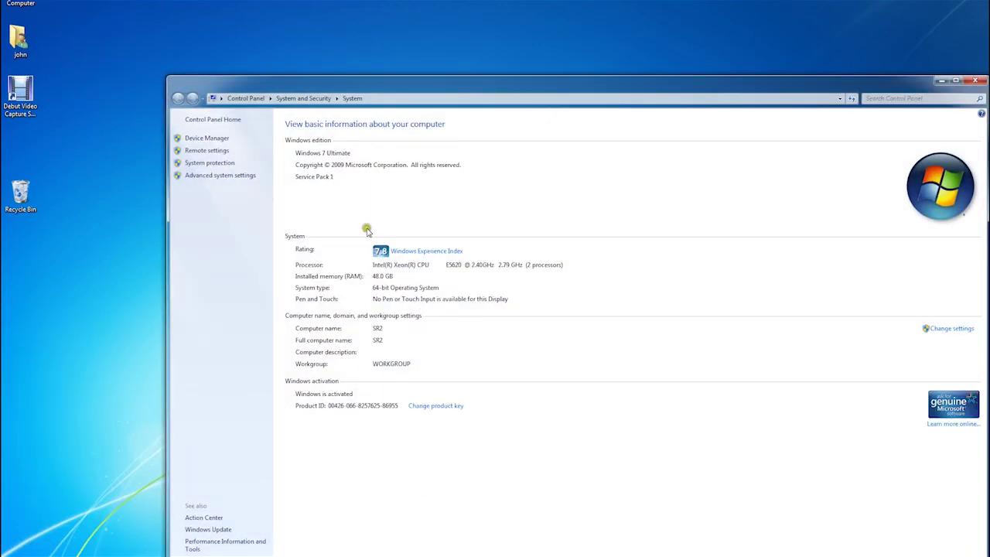
{"action": "left_click", "coordinate": [213, 176]}
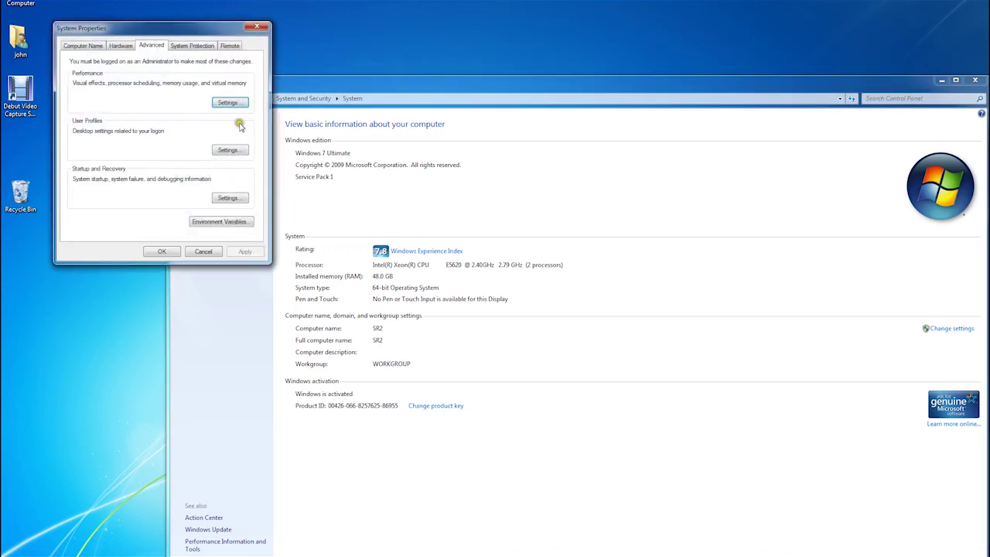
{"action": "left_click_drag", "start_coordinate": [206, 29], "coordinate": [486, 195]}
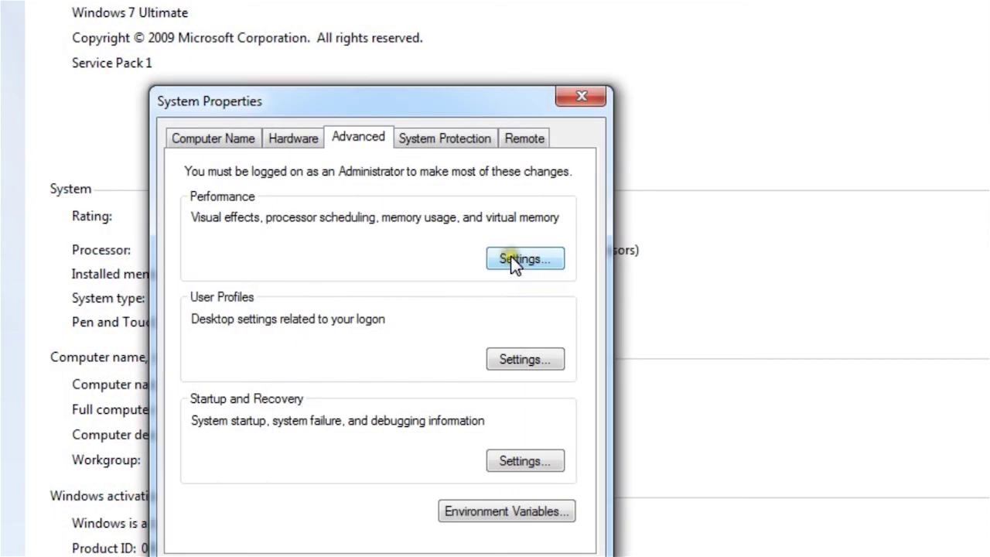
Show Performance Options on its Advanced tab with the 49143 MB total paging file
{"action": "left_click", "coordinate": [527, 259]}
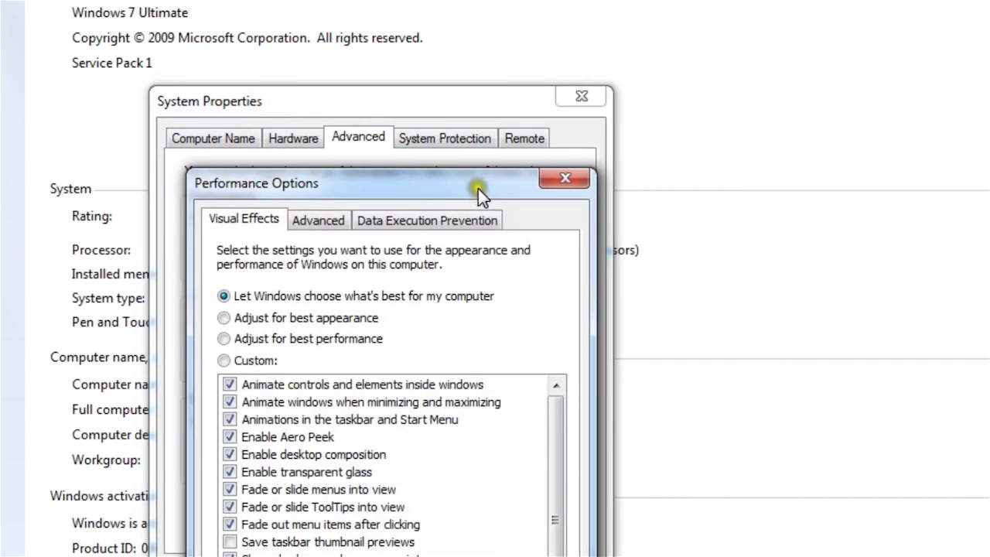
{"action": "left_click_drag", "start_coordinate": [478, 189], "coordinate": [491, 27]}
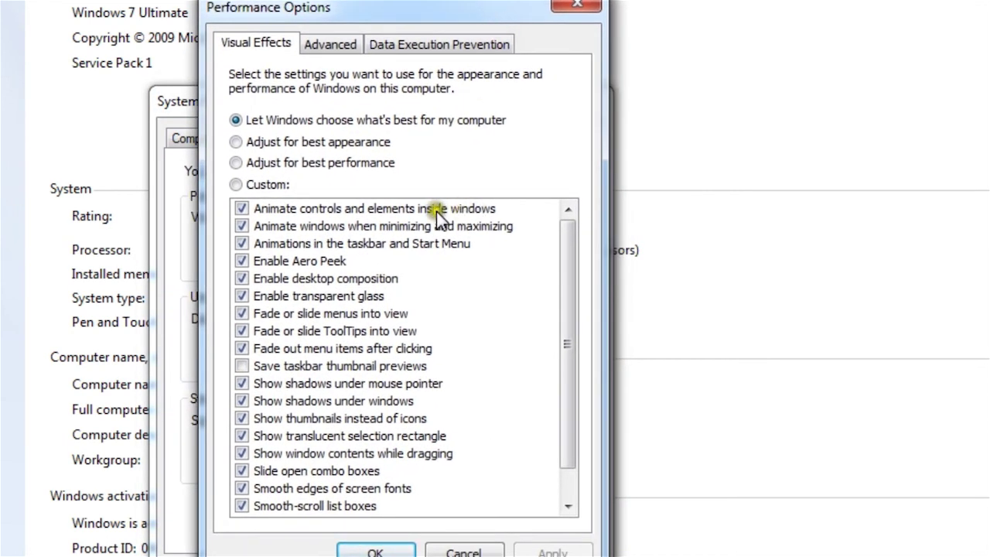
{"action": "left_click", "coordinate": [332, 44]}
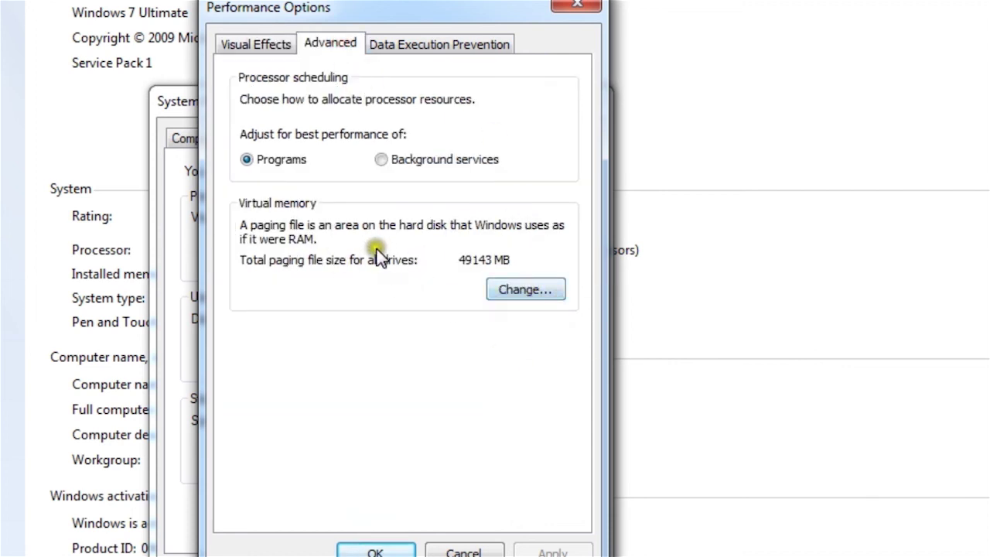
In Virtual Memory, check the C: drive's paging setting, then select the D: Disk Cache-Swap drive
{"action": "left_click", "coordinate": [541, 297]}
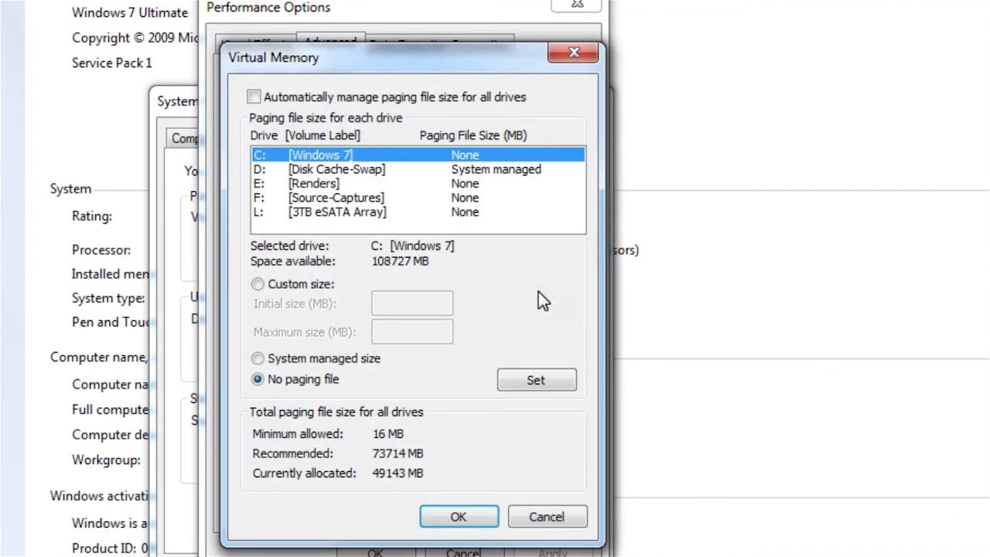
{"action": "left_click", "coordinate": [317, 169]}
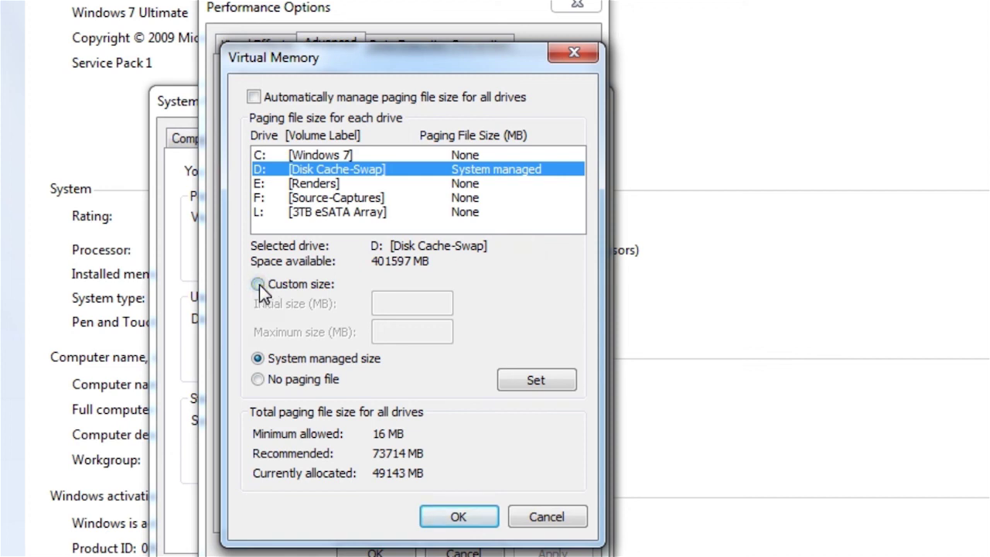
{"action": "left_click", "coordinate": [331, 155]}
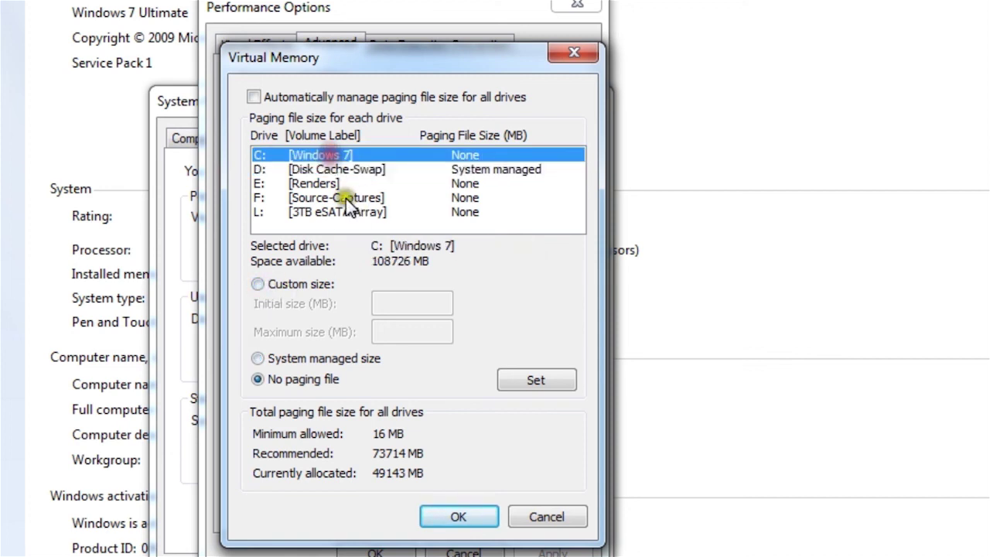
{"action": "left_click", "coordinate": [325, 154]}
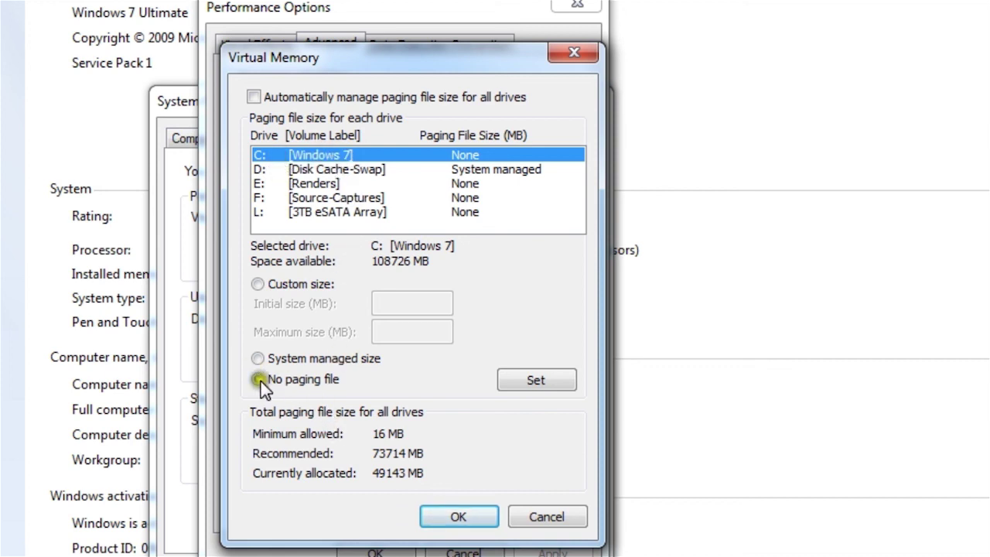
{"action": "left_click", "coordinate": [354, 170]}
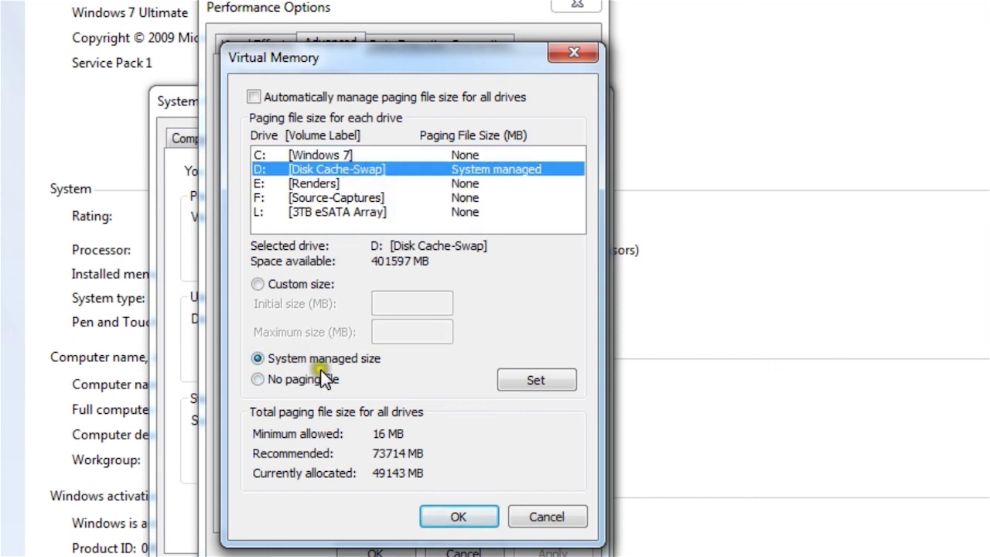
Give D: a custom size, enter 64000 as initial, and dismiss the missing-maximum warning
{"action": "left_click", "coordinate": [258, 284]}
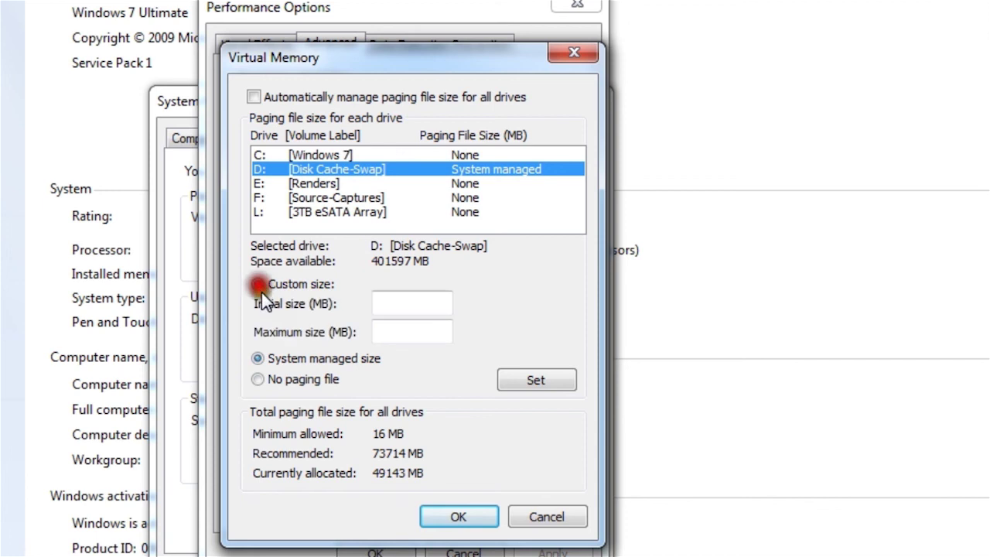
{"action": "left_click", "coordinate": [380, 308]}
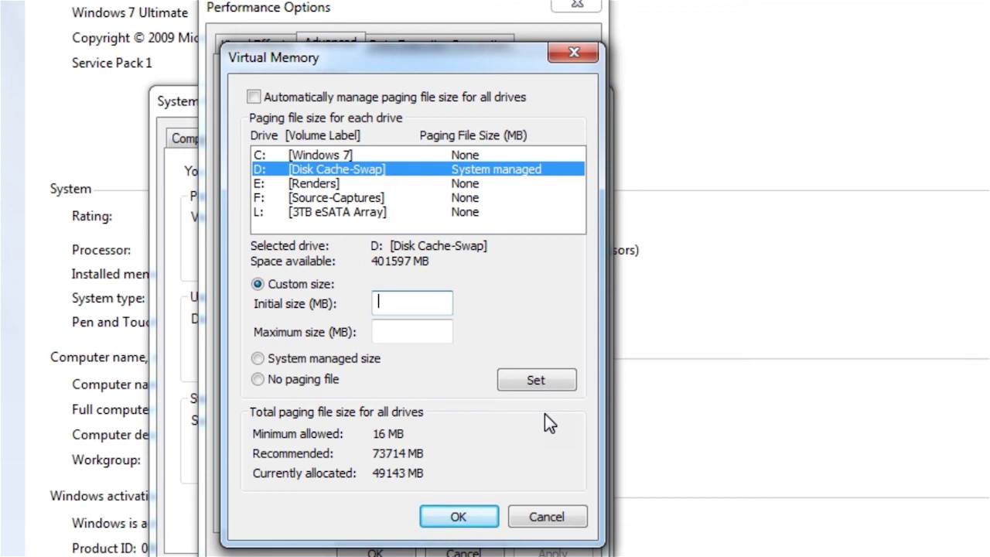
{"action": "type", "text": "6"}
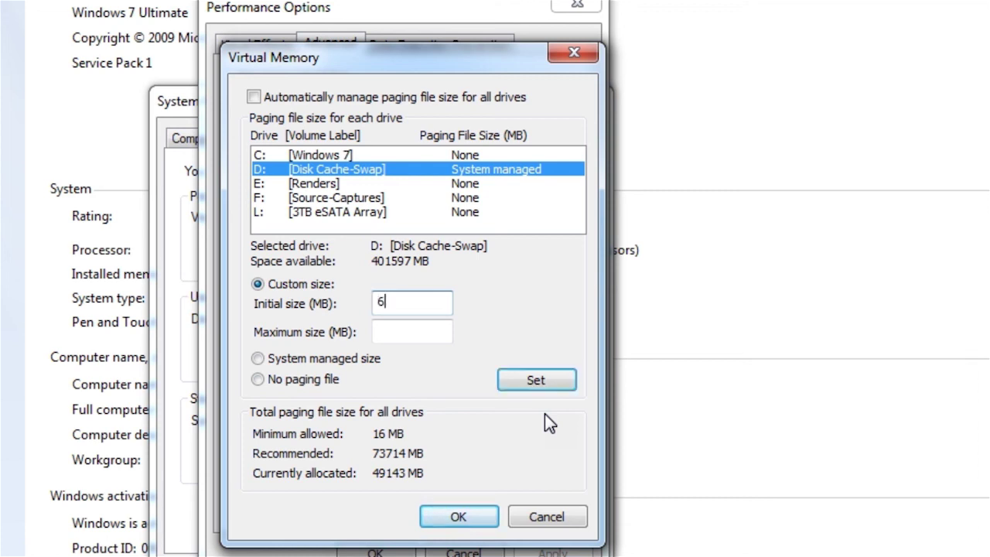
{"action": "type", "text": "4000"}
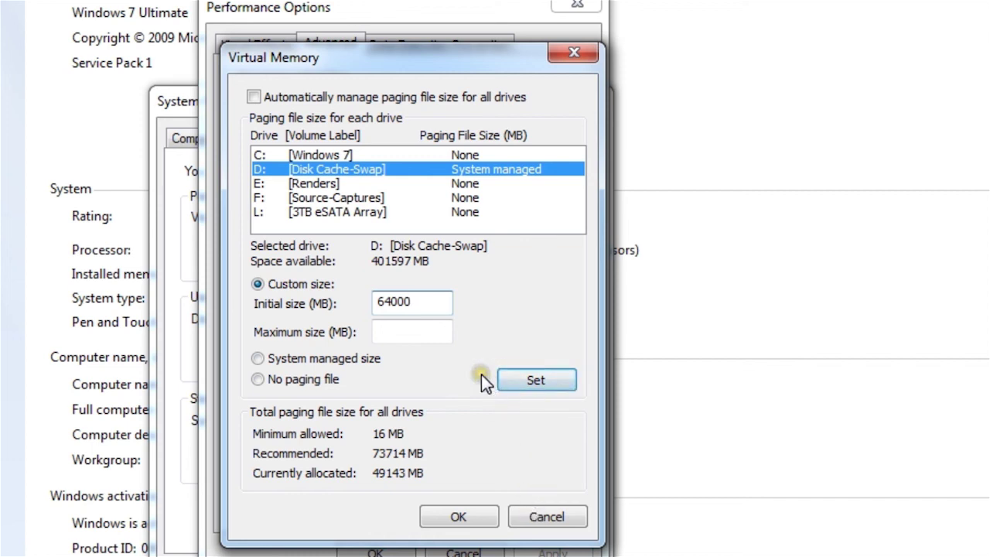
{"action": "left_click", "coordinate": [537, 380]}
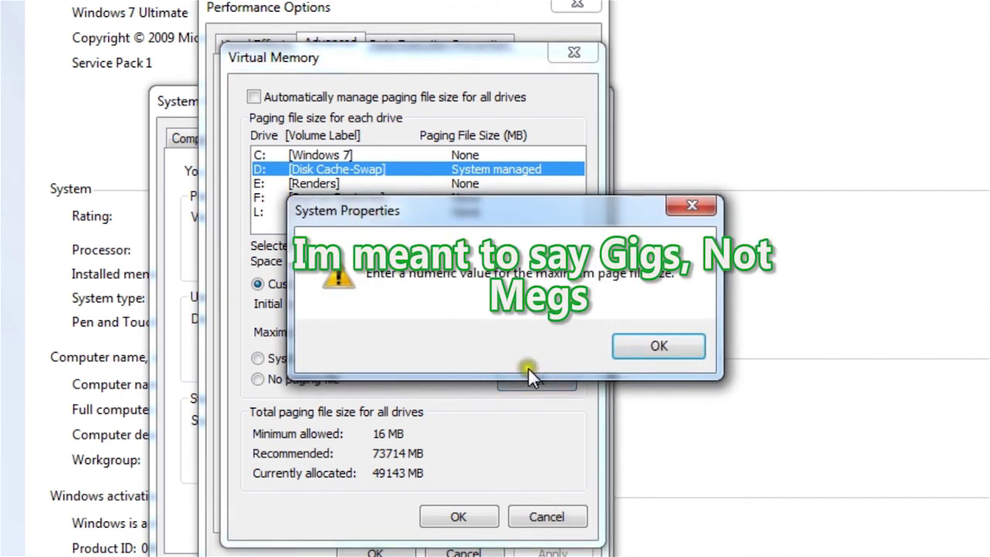
{"action": "left_click", "coordinate": [648, 341]}
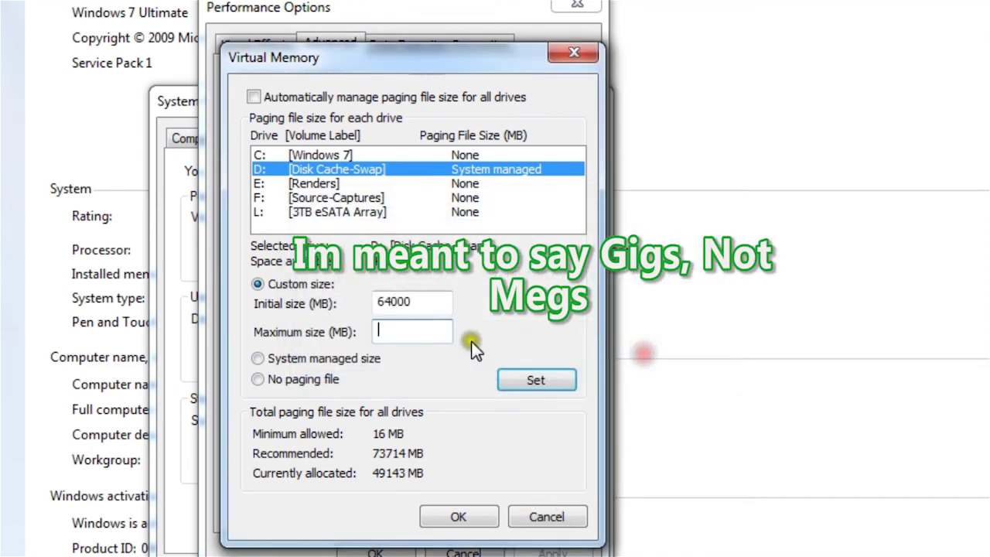
Set D:'s paging file to 42000 MB initial and 64000 MB maximum, and confirm
{"action": "left_click", "coordinate": [406, 333]}
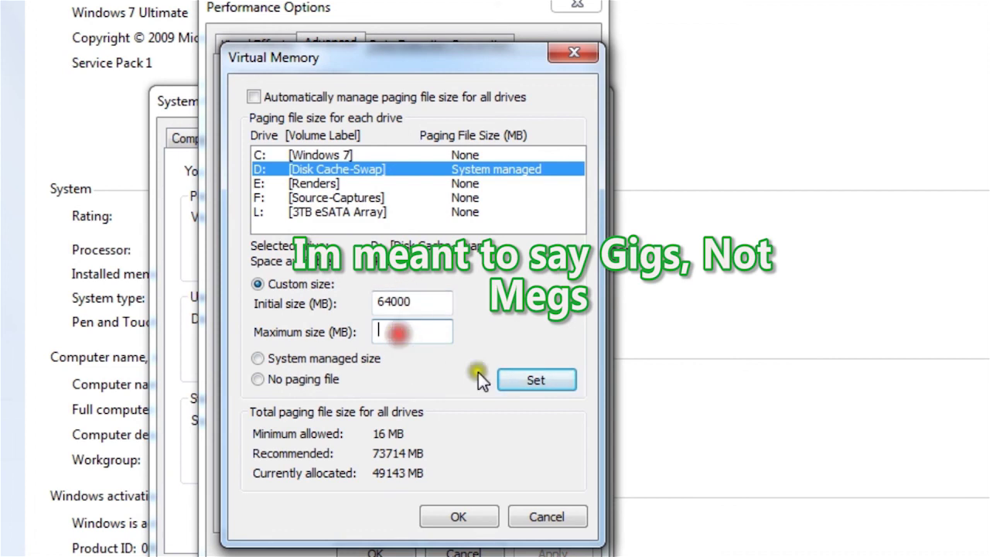
{"action": "left_click_drag", "start_coordinate": [415, 301], "coordinate": [336, 301]}
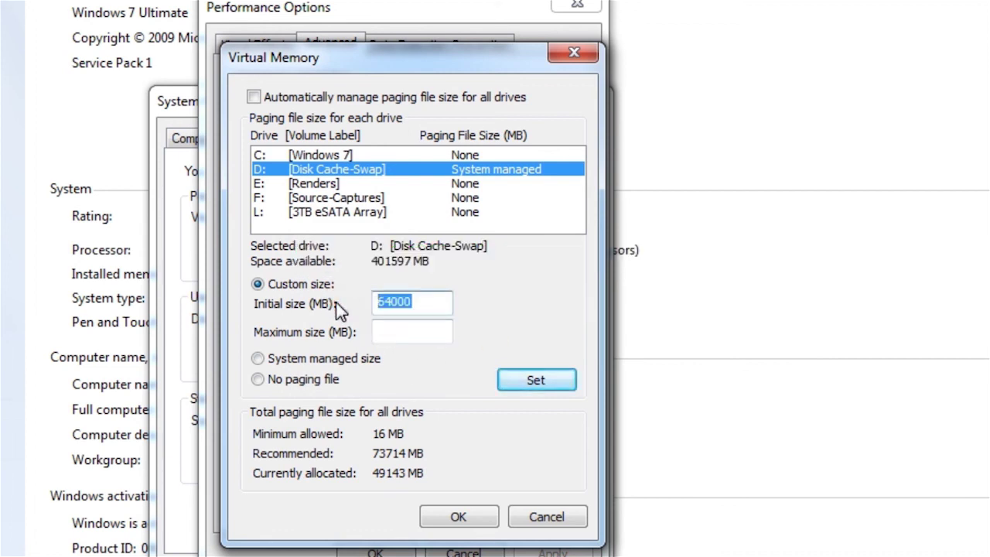
{"action": "type", "text": "42000"}
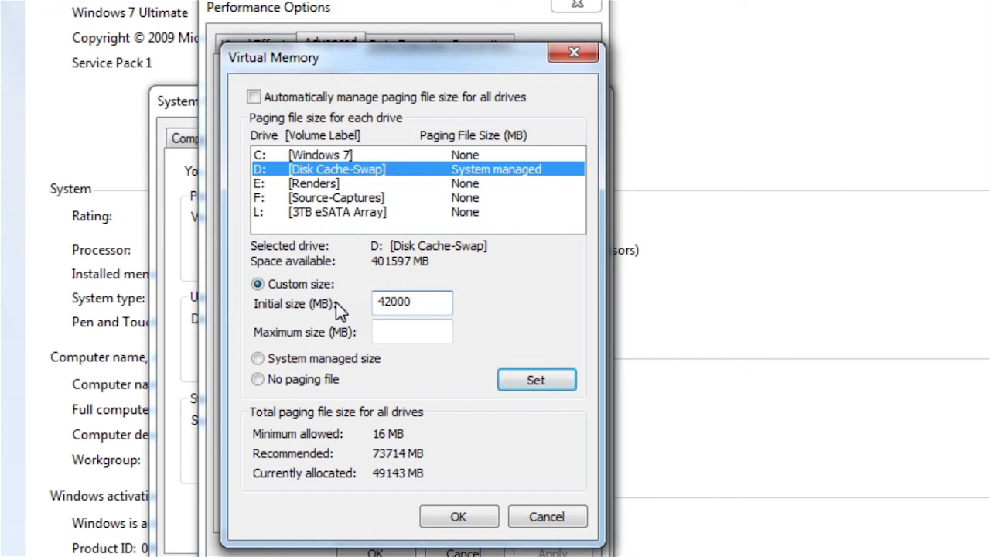
{"action": "left_click", "coordinate": [417, 331]}
{"action": "type", "text": "64000"}
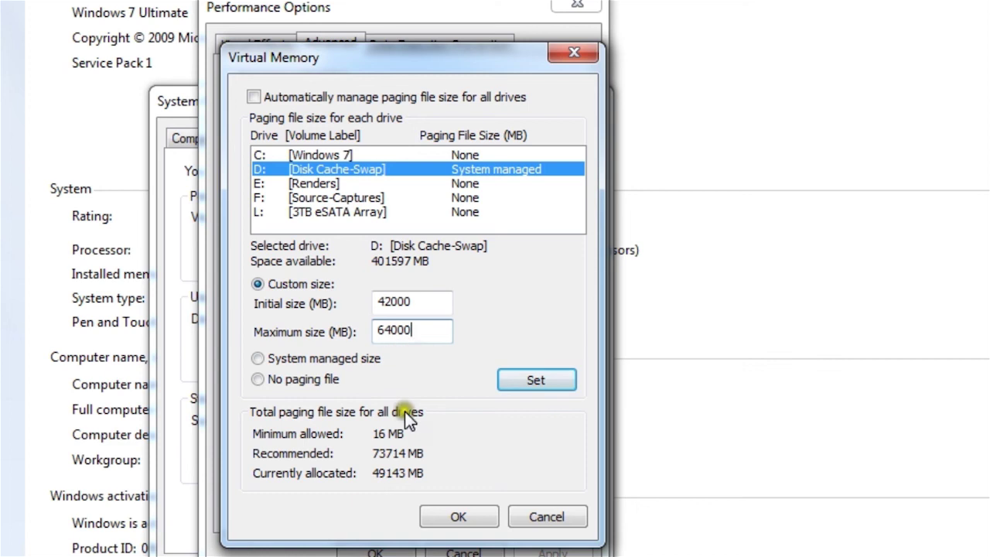
{"action": "left_click", "coordinate": [456, 515]}
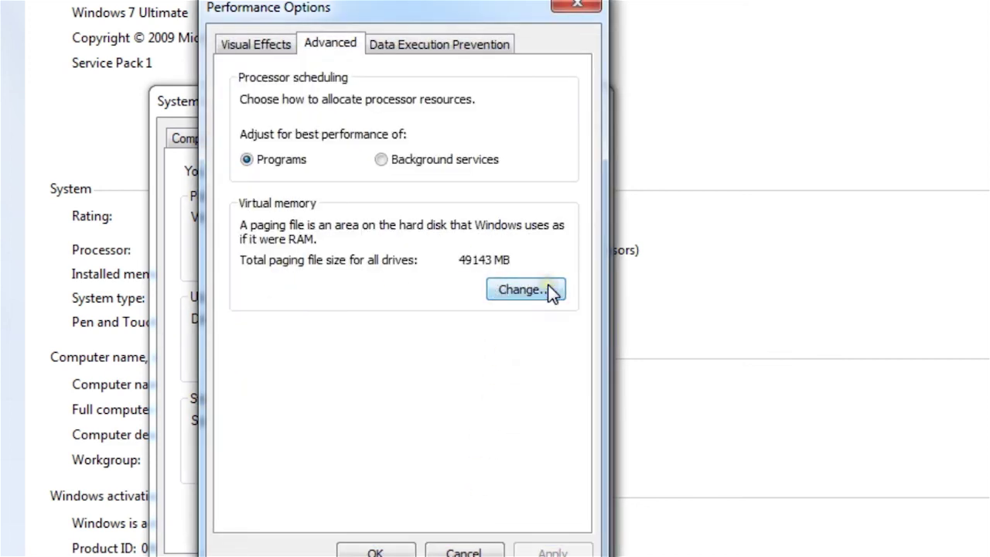
Close Performance Options, System Properties and the System window, leaving the bare desktop
{"action": "left_click", "coordinate": [375, 551]}
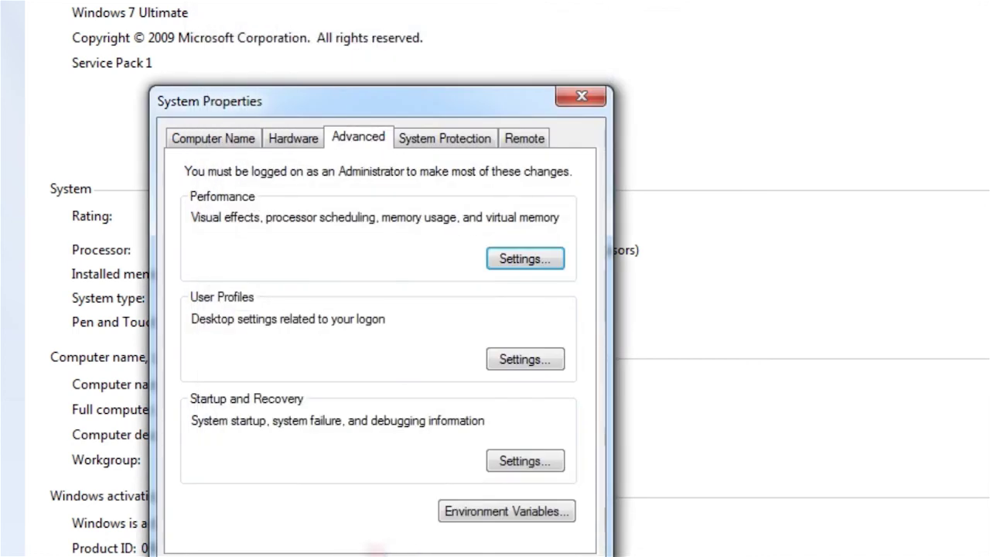
{"action": "key", "text": "Return"}
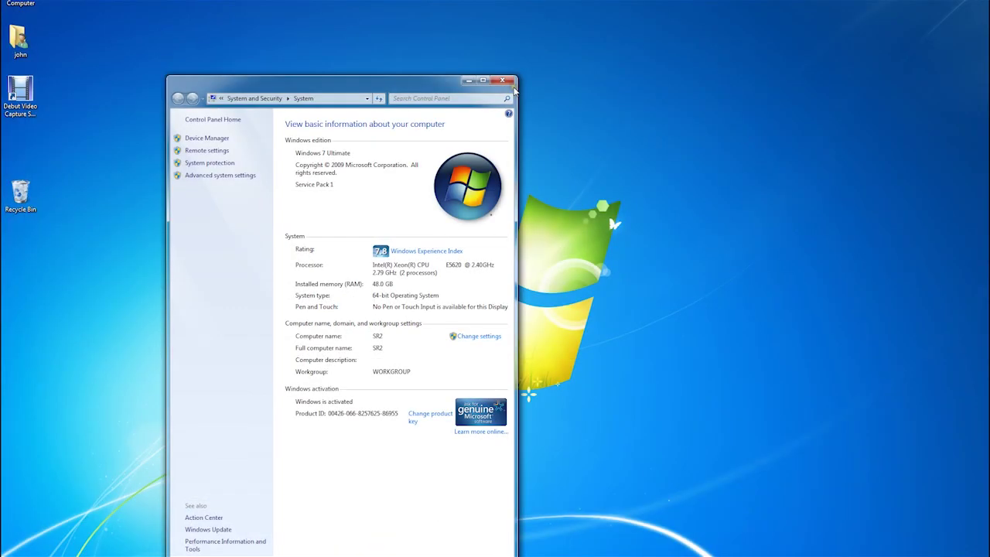
{"action": "left_click", "coordinate": [504, 82]}
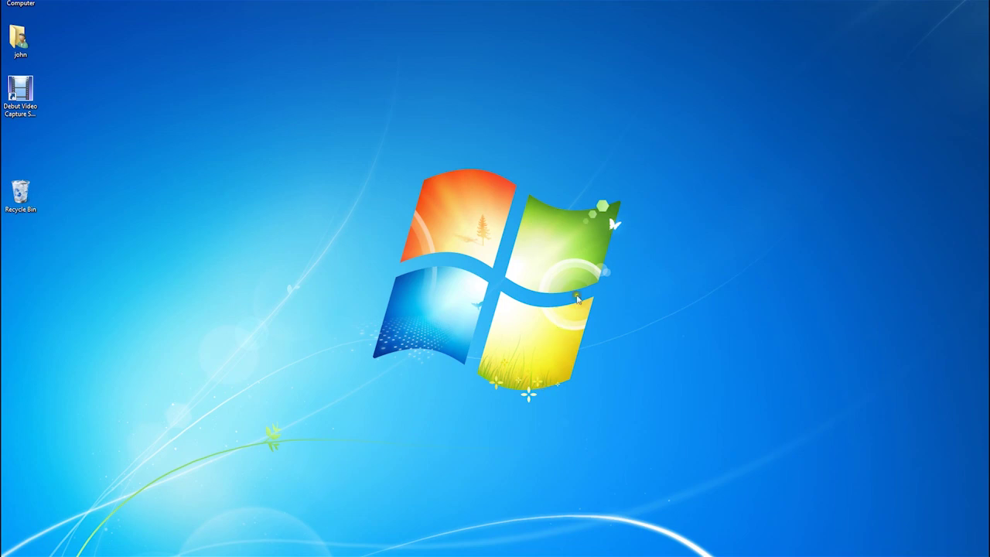
{"action": "left_click_drag", "start_coordinate": [640, 157], "coordinate": [350, 402]}
{"action": "left_click_drag", "start_coordinate": [352, 396], "coordinate": [656, 161]}
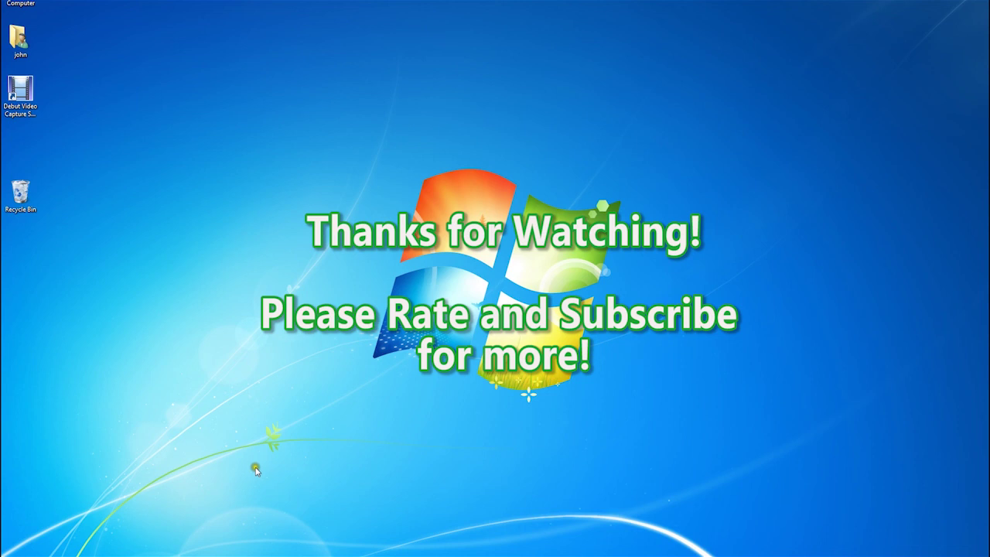